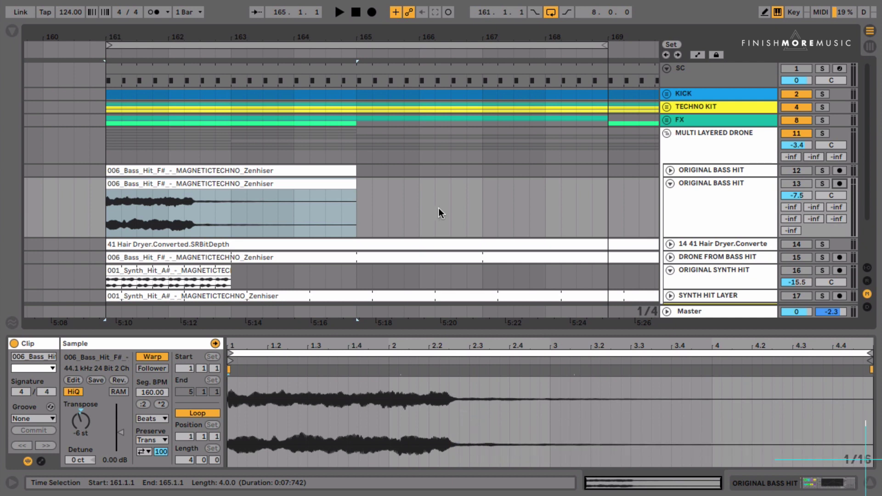
Show the device chain of the expanded ORIGINAL BASS HIT track, number 13.
click(712, 200)
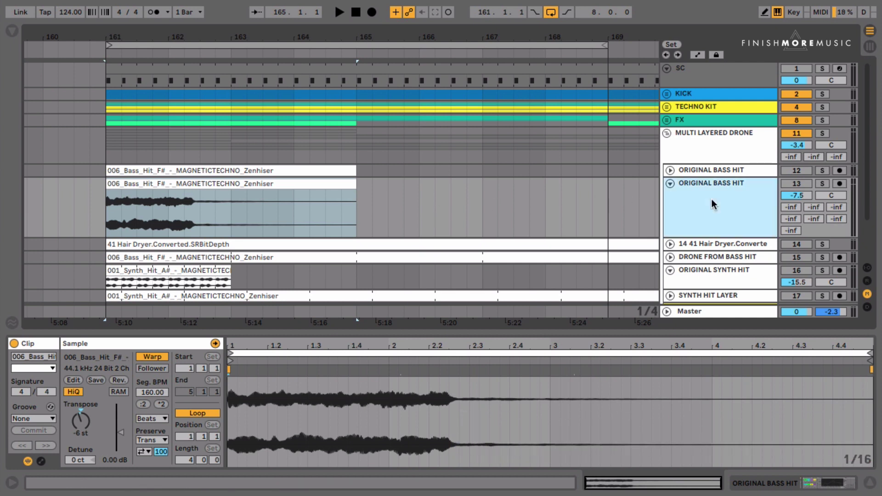
key(shift+Tab)
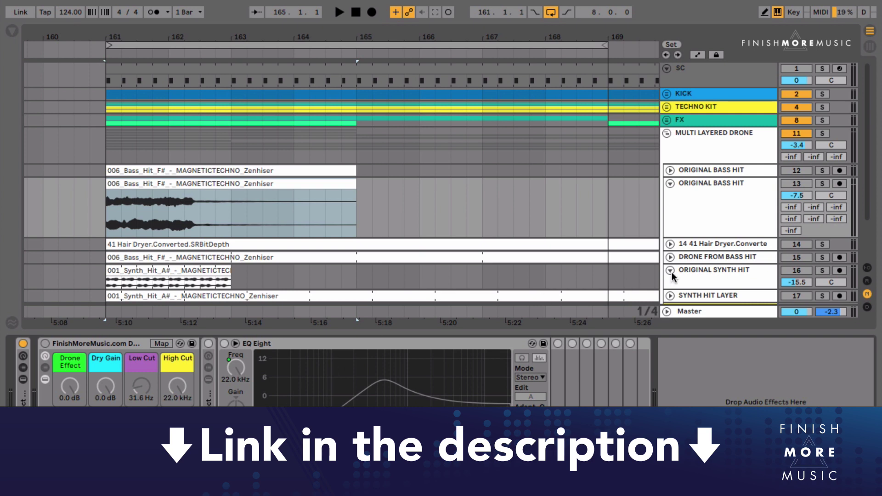
click(713, 208)
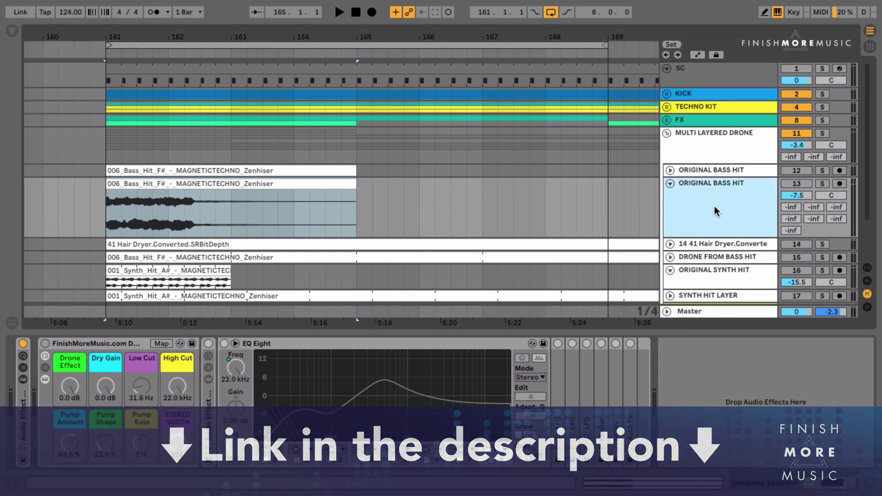
Select the eight-bar loop from bar 161 to 169 and play the full mix.
click(355, 45)
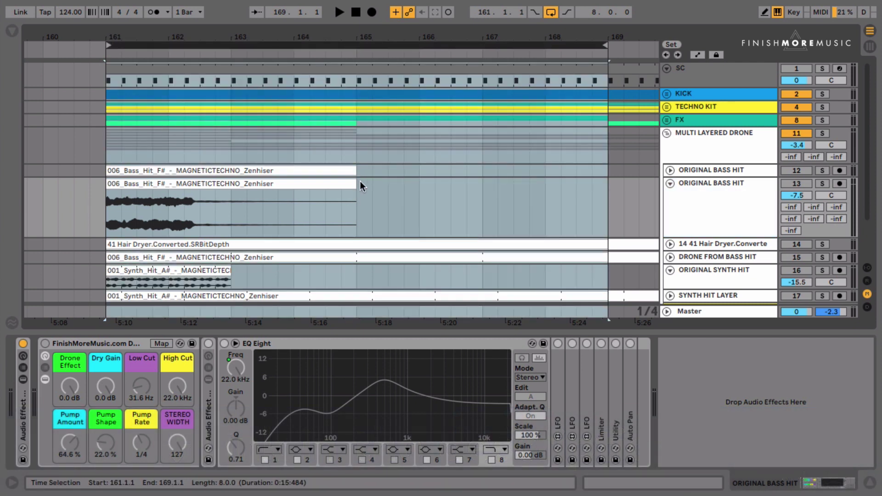
key(space)
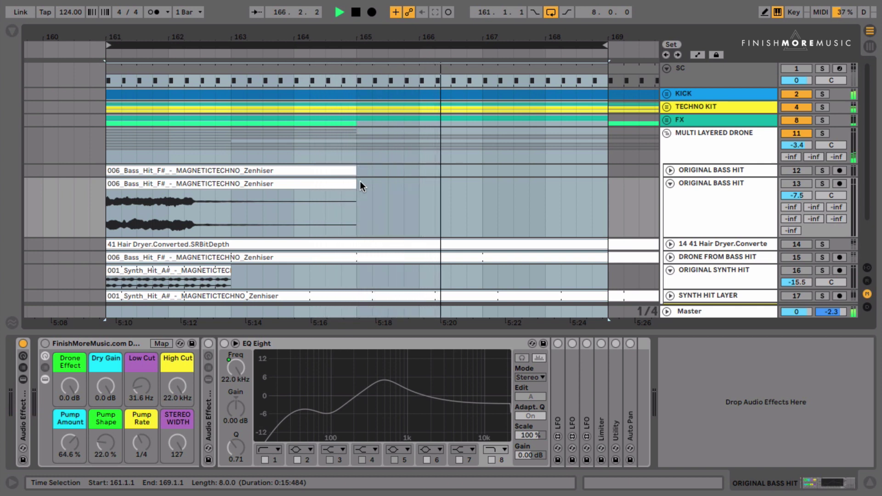
key(space)
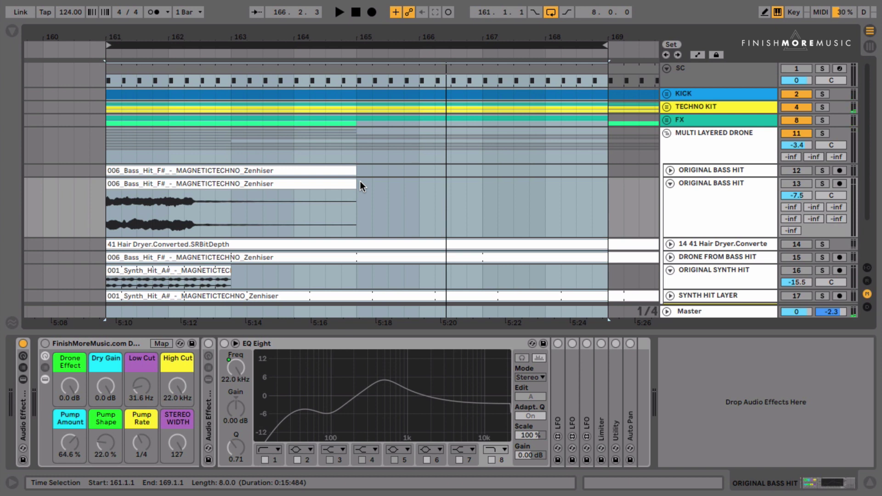
Solo ORIGINAL BASS HIT track 13 and play its bass hit clip from bar 161.
click(312, 184)
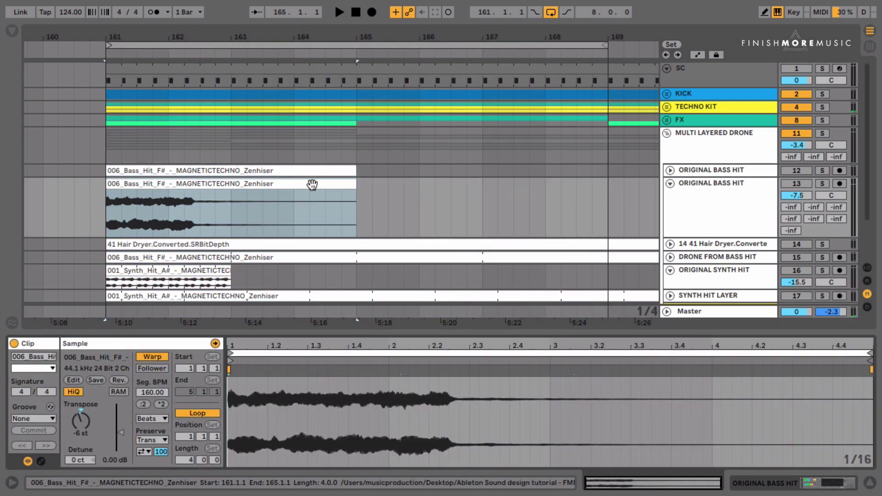
click(822, 183)
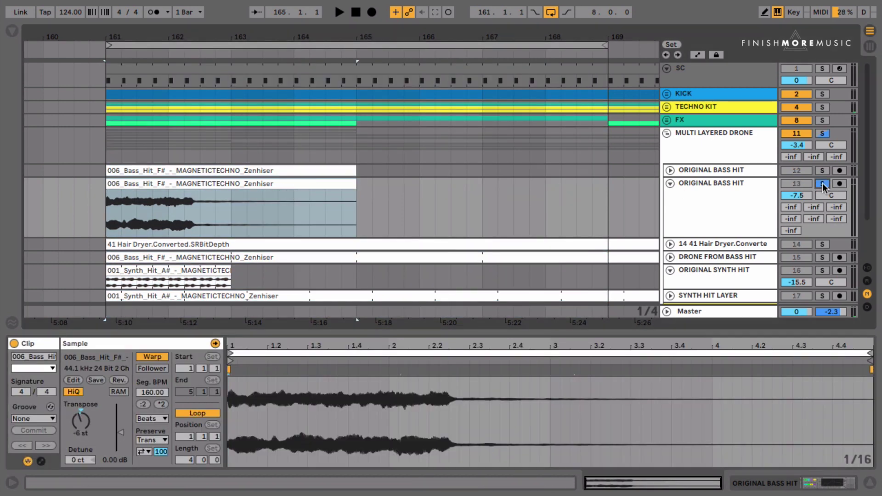
click(123, 183)
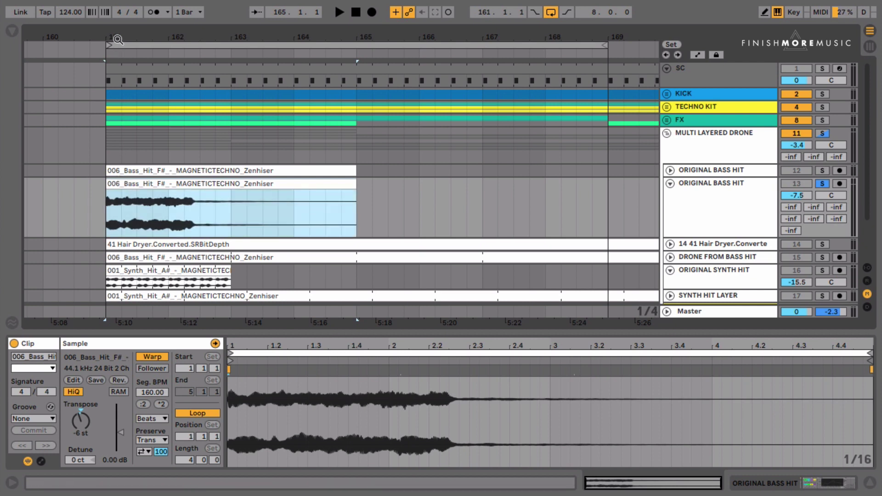
drag(117, 38, 145, 38)
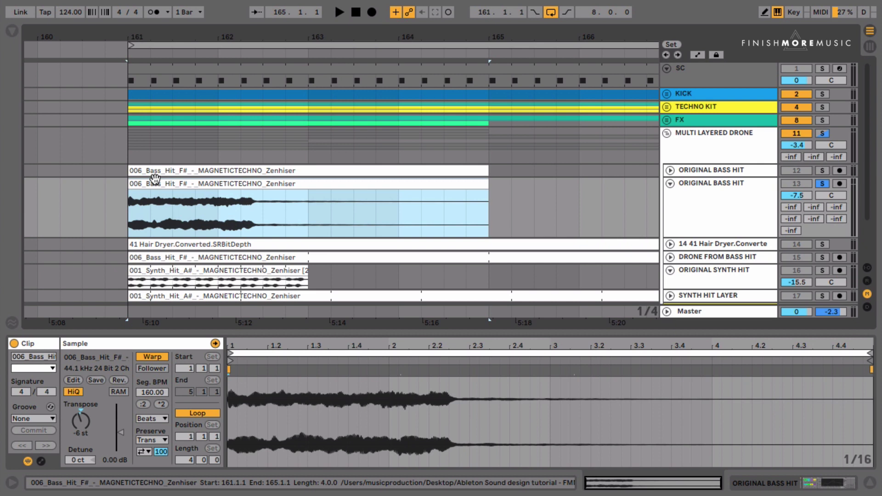
key(space)
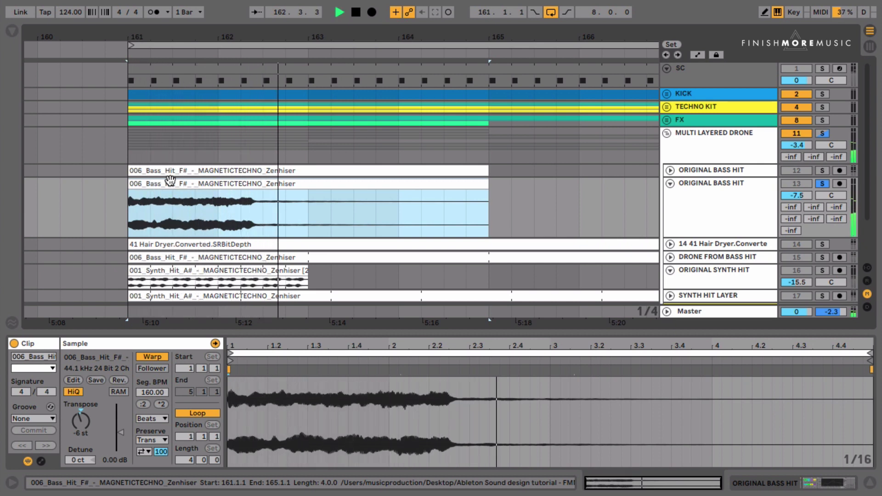
key(space)
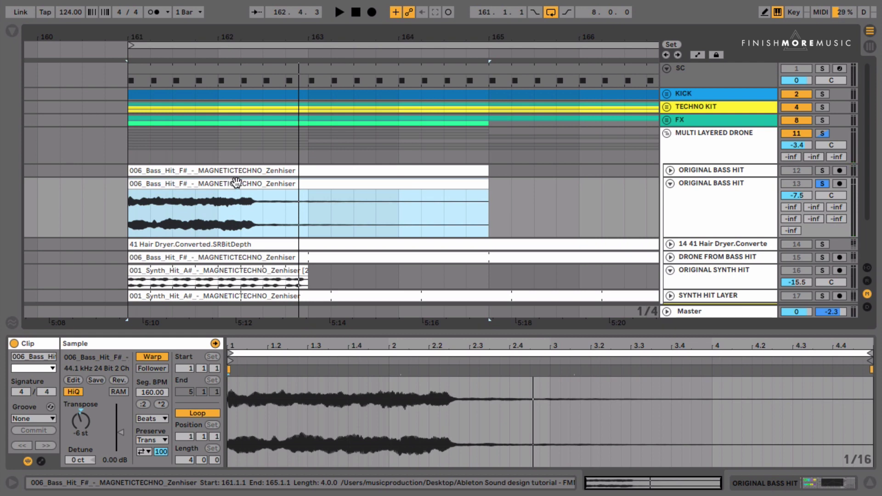
Try sustaining the bass hit by trimming its clip to one bar, duplicating it twice and playing the result.
drag(480, 184, 221, 195)
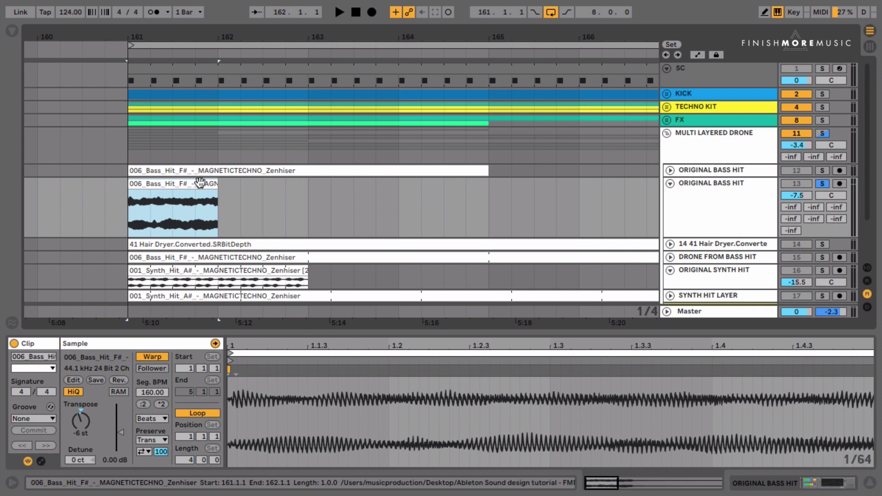
key(super+d)
key(super+d)
click(198, 220)
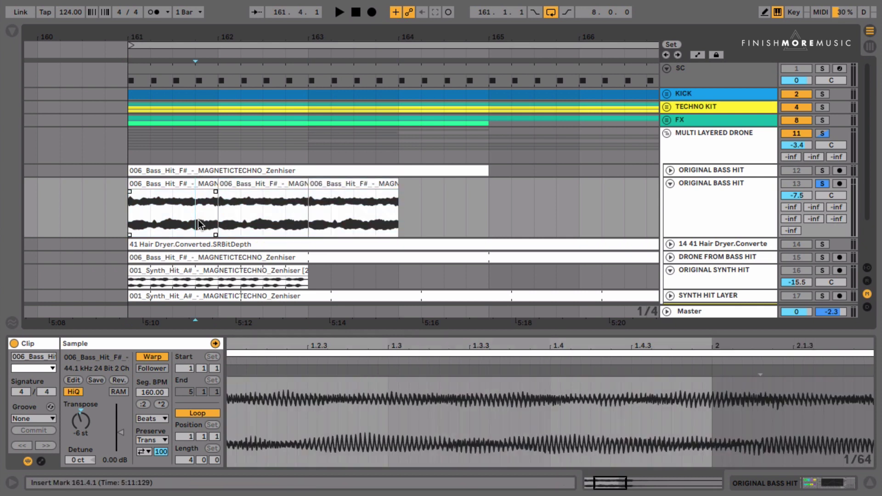
key(space)
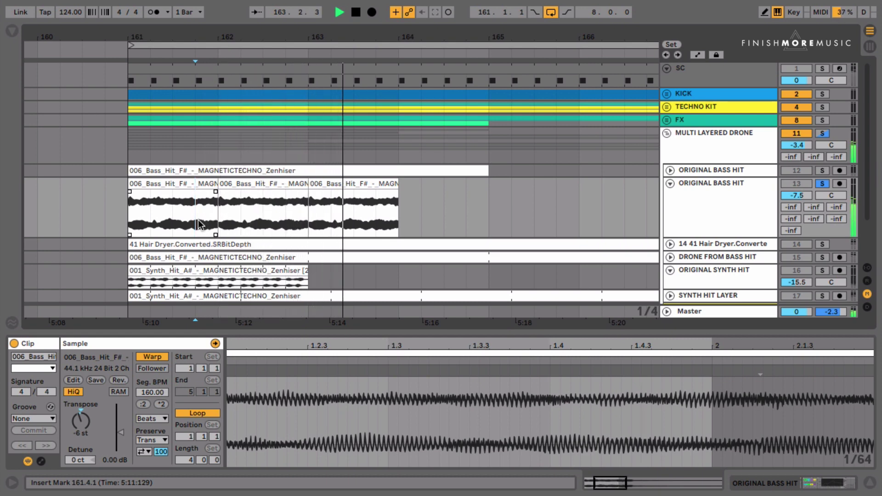
key(space)
Delete both duplicated bass hit clips and extend the original clip back to four bars, ending at bar 165.
click(320, 184)
key(Delete)
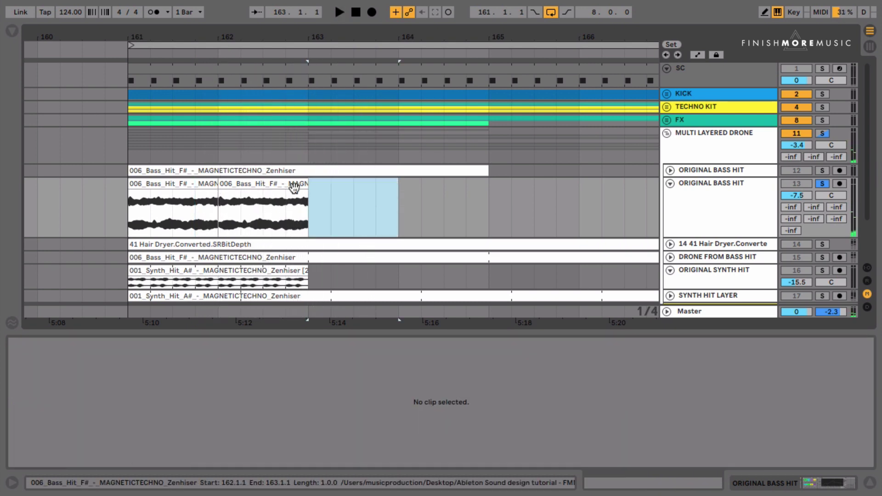
click(294, 185)
key(Delete)
drag(218, 195, 486, 205)
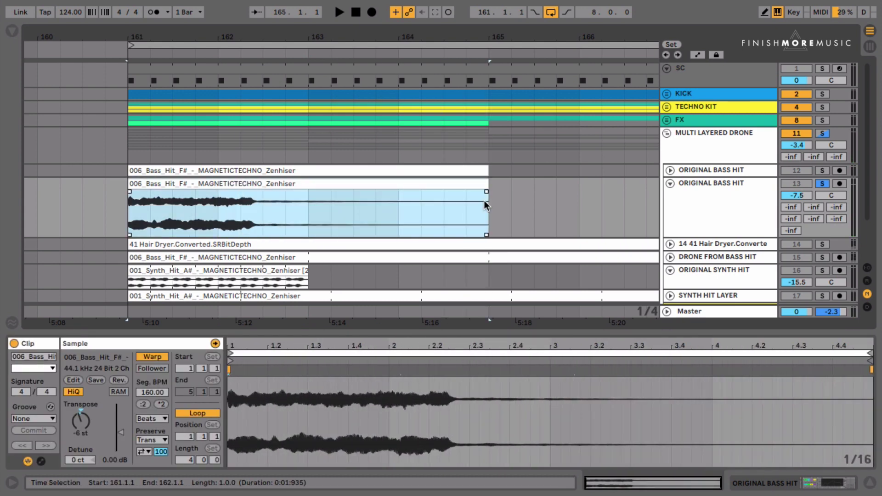
Add a warp marker where the bass hit's sustained part ends and stretch it out to about 3.1.4.
click(450, 371)
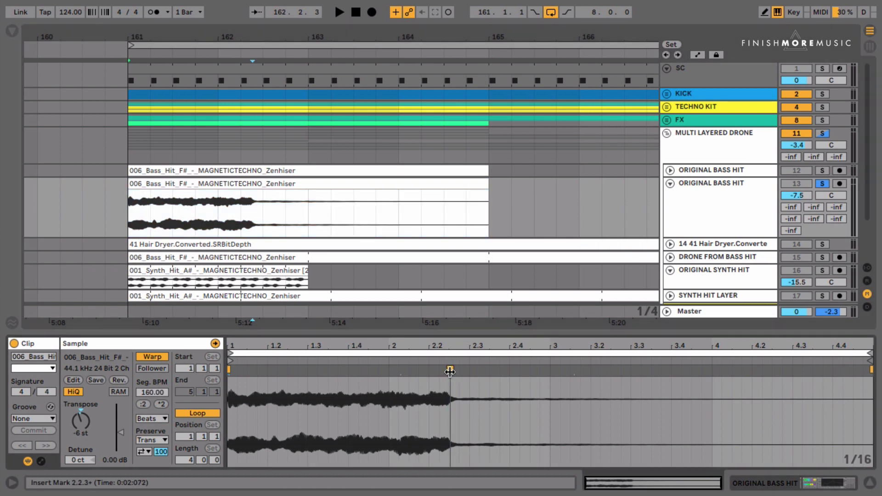
drag(450, 371, 550, 381)
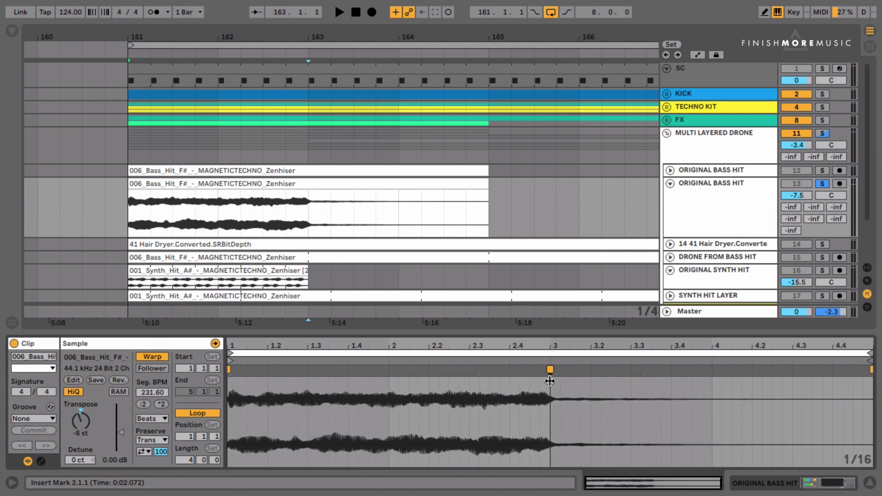
drag(550, 381, 580, 384)
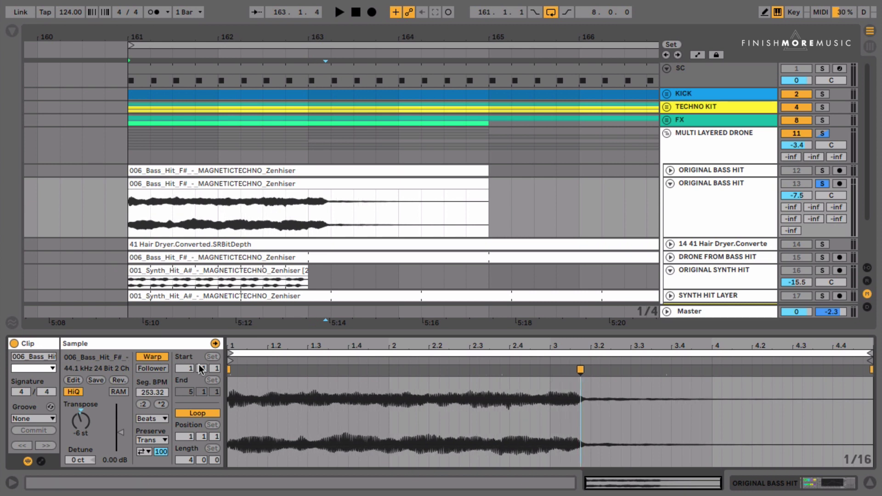
Set the bass hit clip's loop position to 1.1.2 and its loop length to 2.0.0.
drag(231, 354, 240, 354)
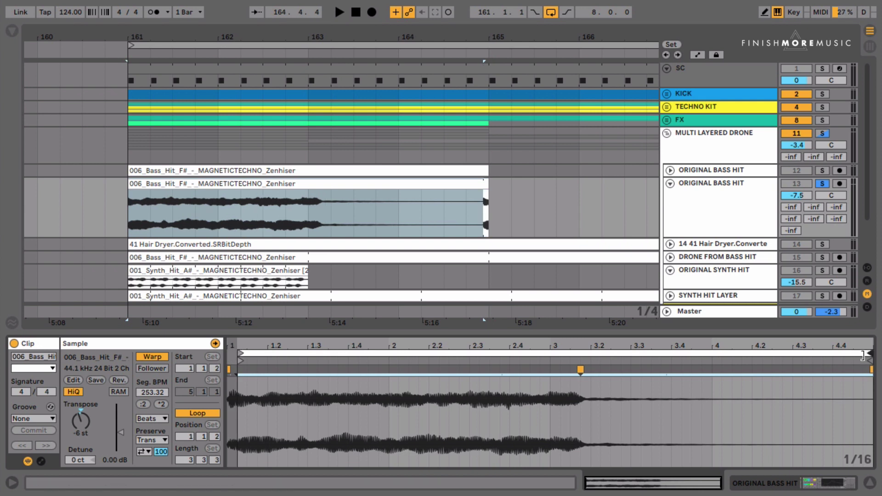
drag(863, 355, 817, 353)
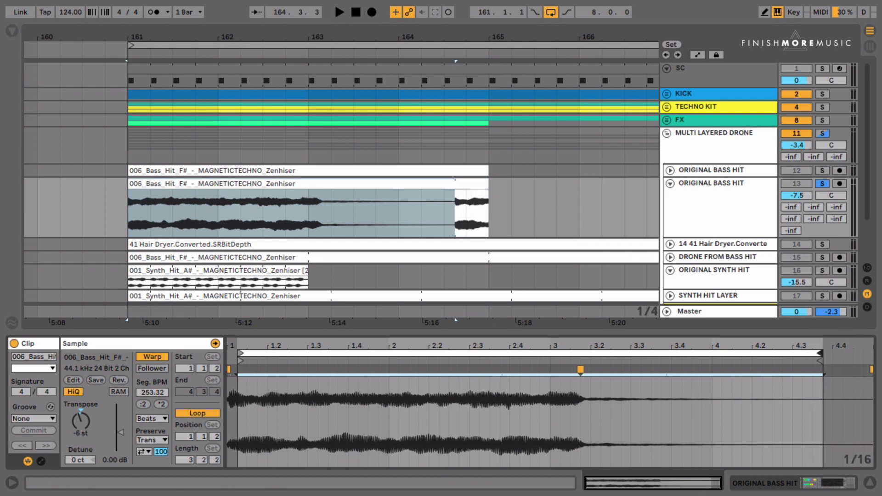
click(187, 461)
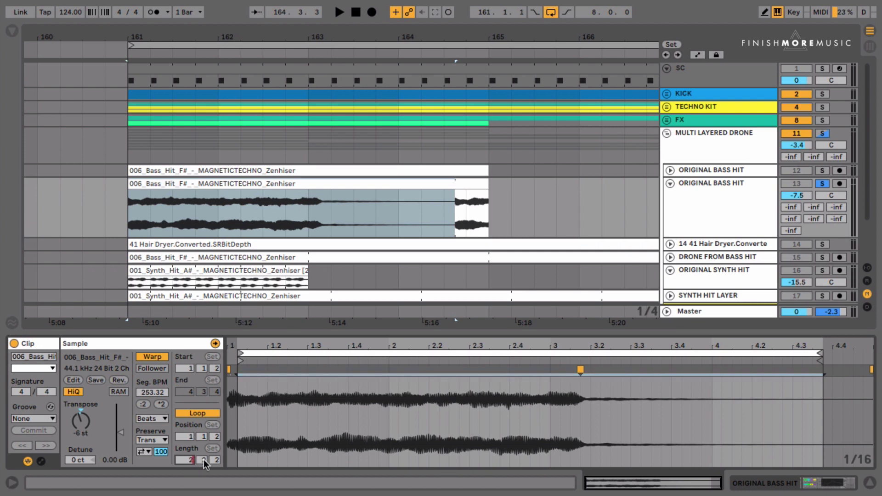
click(204, 460)
text(0)
click(215, 460)
text(0)
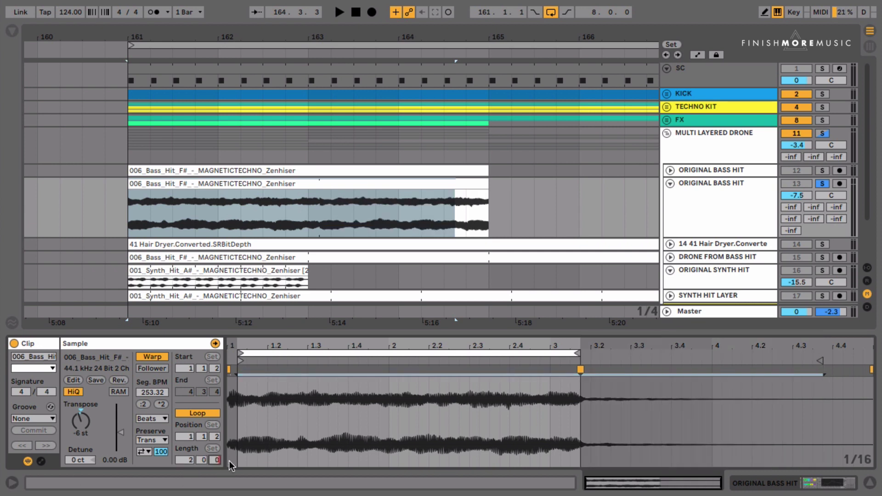
key(Return)
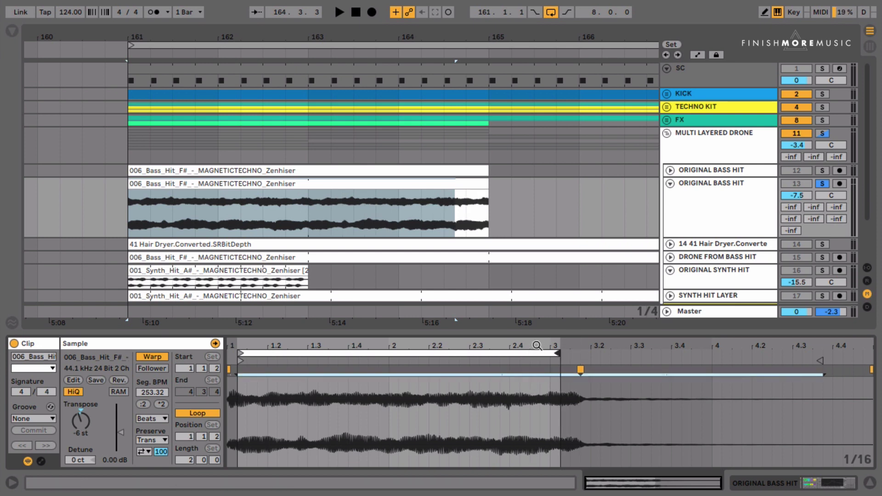
Play the looped bass hit clip and extend it to eight bars, ending at bar 169.
click(205, 184)
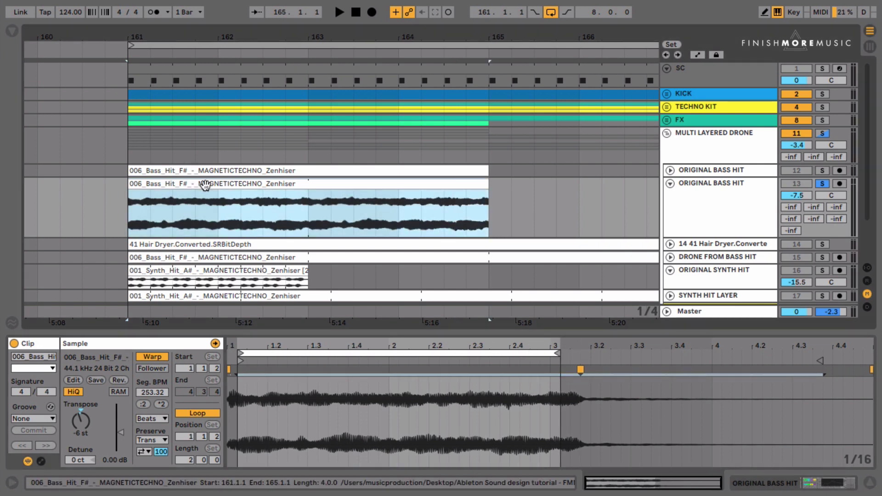
key(b)
key(space)
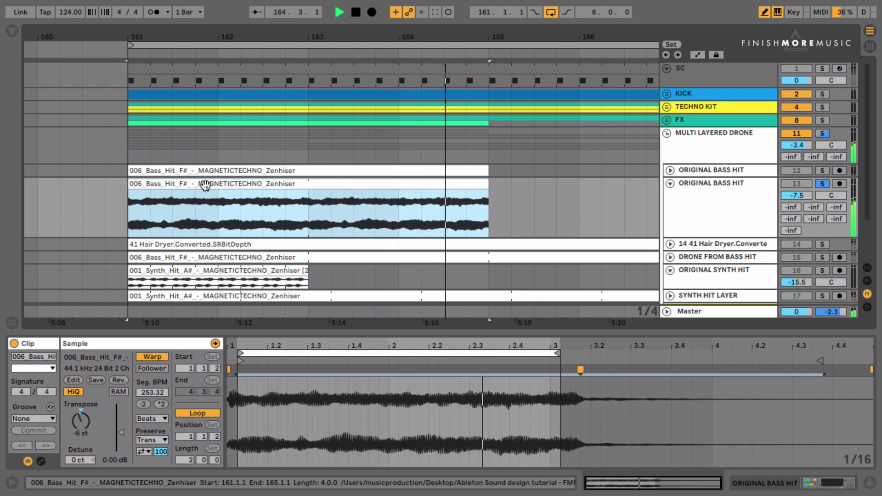
key(space)
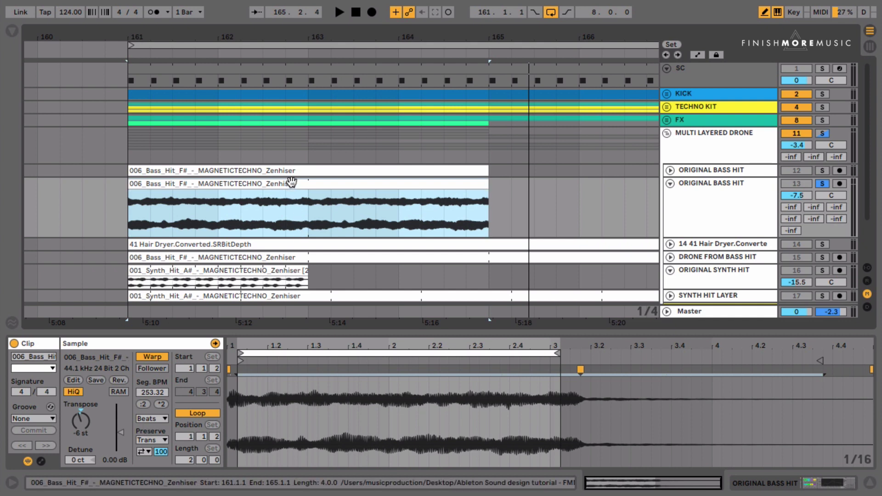
scroll(292, 182, down, 5)
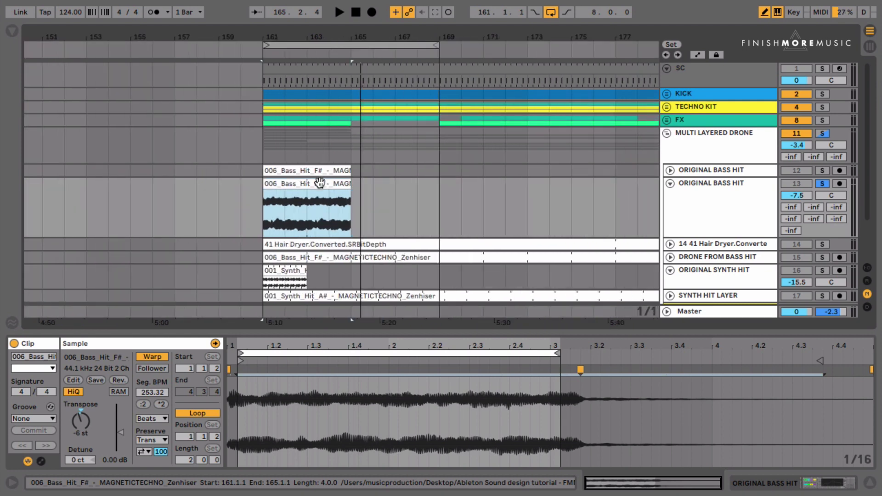
drag(350, 184, 436, 182)
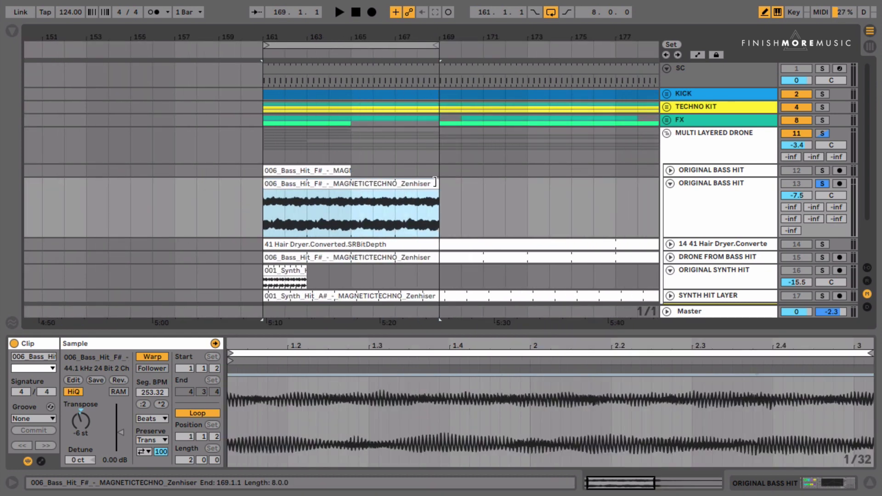
Turn on the effect devices on ORIGINAL BASS HIT track 13, including the FinishMoreMusic.com rack and EQ Eight, and play the loop.
click(709, 213)
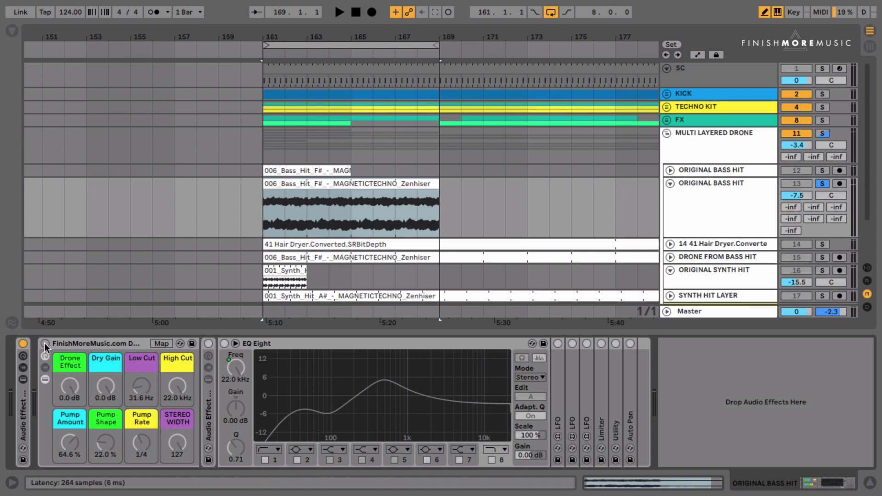
key(space)
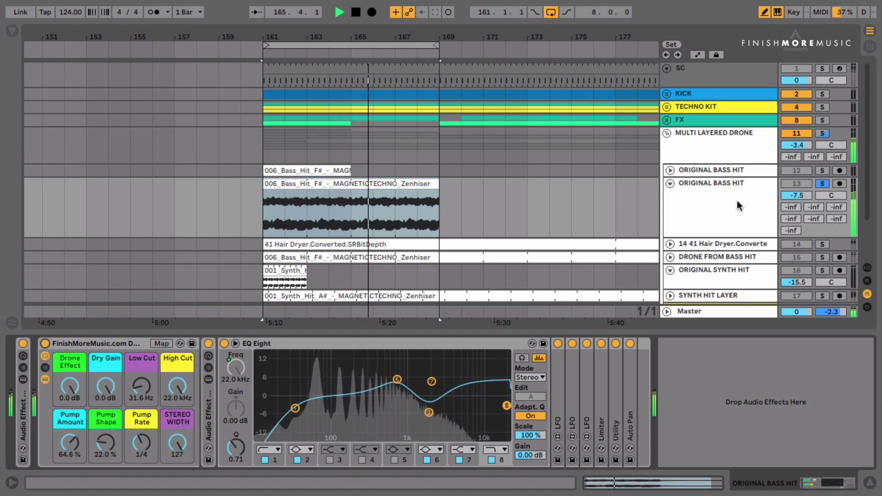
key(space)
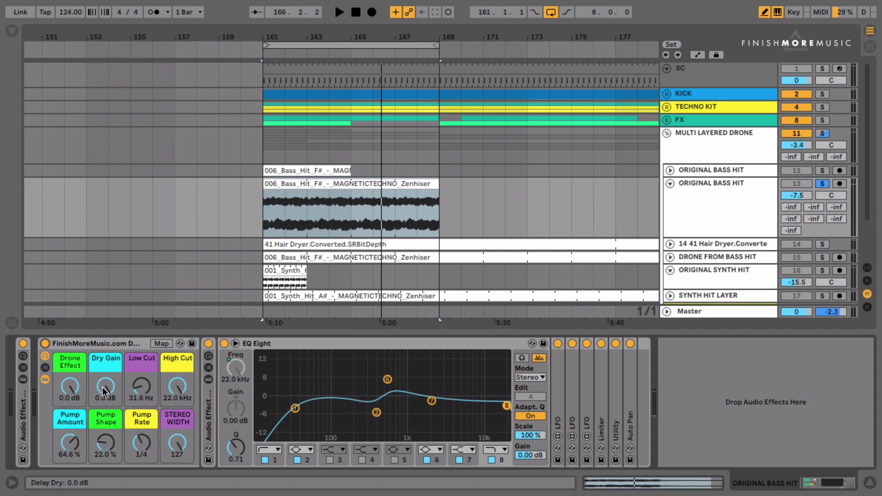
Turn the Drone Effect macro of the FinishMoreMusic.com rack down to -inf dB, keeping Dry Gain at 0.0 dB.
mouse_move(105, 391)
mouse_down()
mouse_move(106, 425)
mouse_move(106, 388)
mouse_up()
click(303, 184)
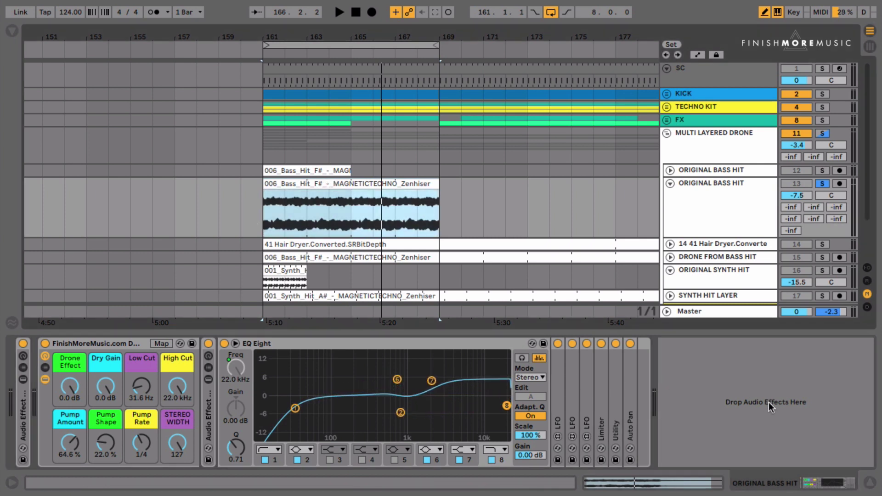
click(71, 387)
drag(71, 387, 71, 441)
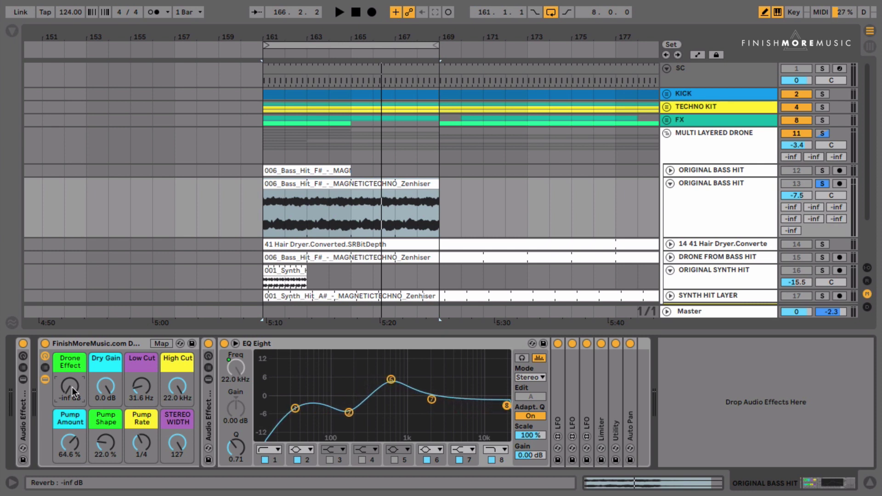
Play the loop and raise the rack's Drone Effect macro to 0.0 dB, keeping Dry Gain at 0.0 dB.
key(space)
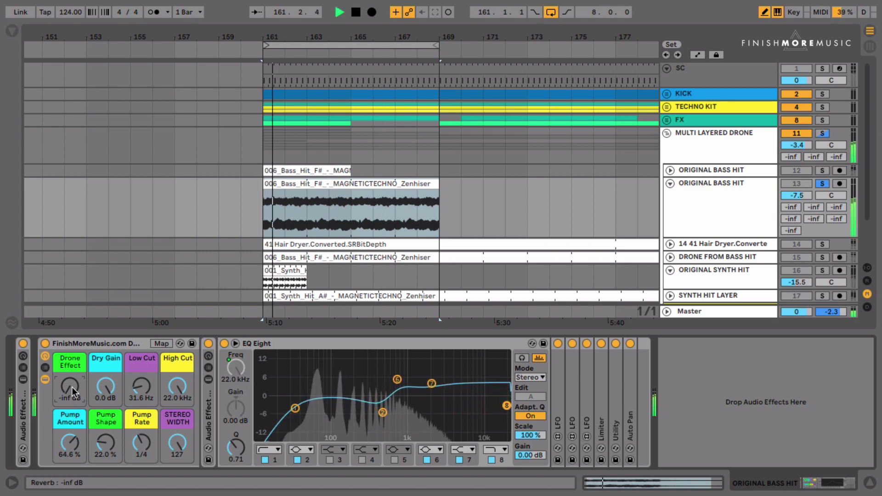
drag(72, 387, 72, 329)
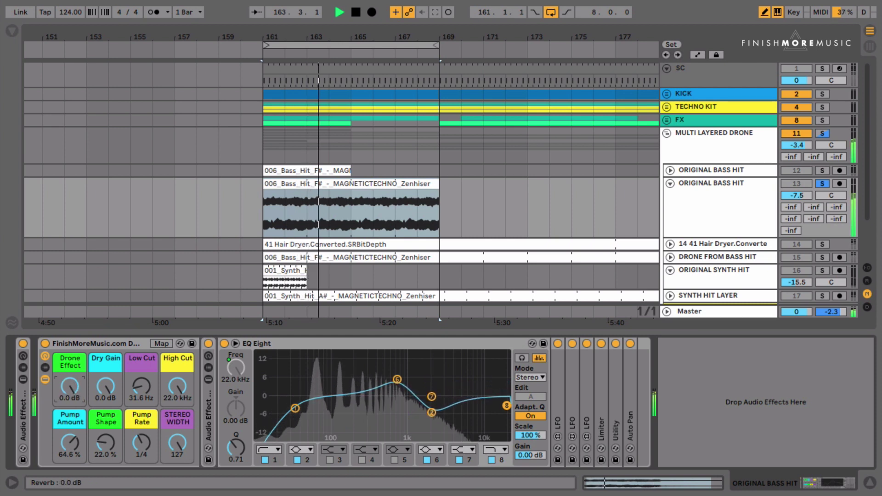
click(107, 387)
mouse_move(106, 387)
mouse_down()
mouse_move(106, 423)
mouse_move(103, 386)
mouse_up()
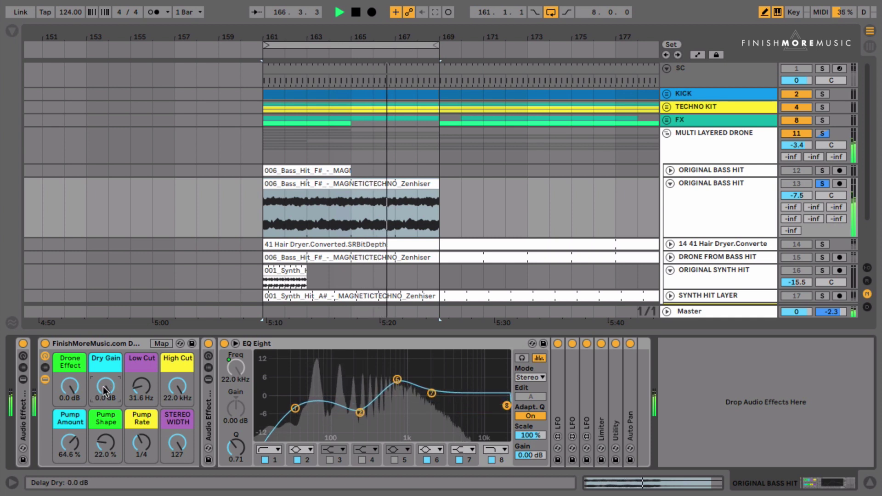
key(space)
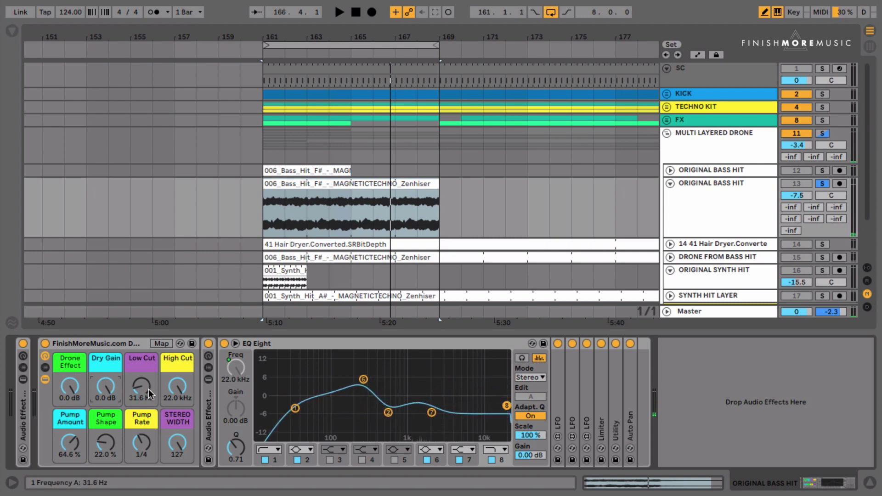
Fold the EQ Eight device and audition the Low Cut macro at 580 Hz before lowering it to 19.5 Hz.
double_click(288, 342)
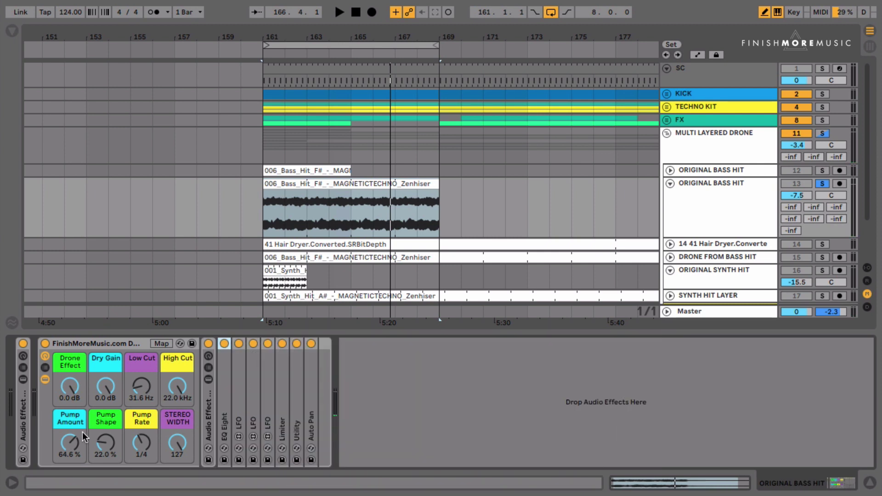
click(141, 387)
mouse_move(141, 386)
mouse_down()
mouse_move(141, 366)
mouse_move(142, 374)
mouse_up()
key(space)
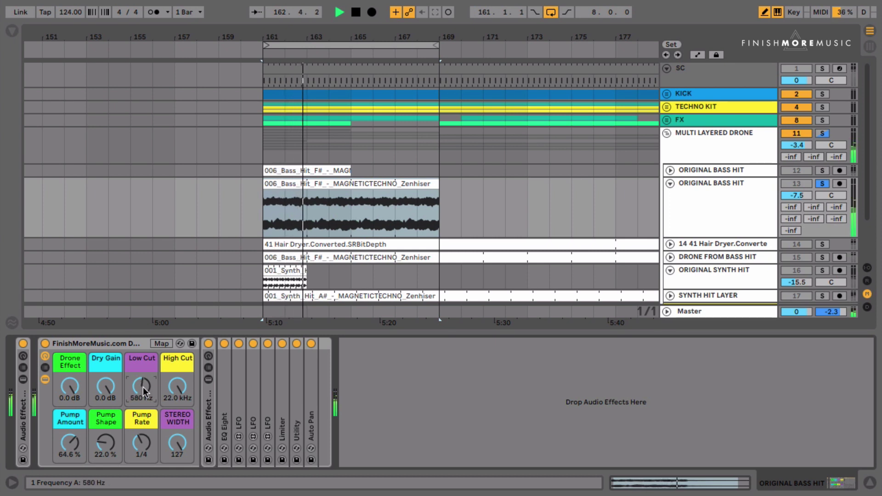
key(space)
drag(142, 387, 143, 425)
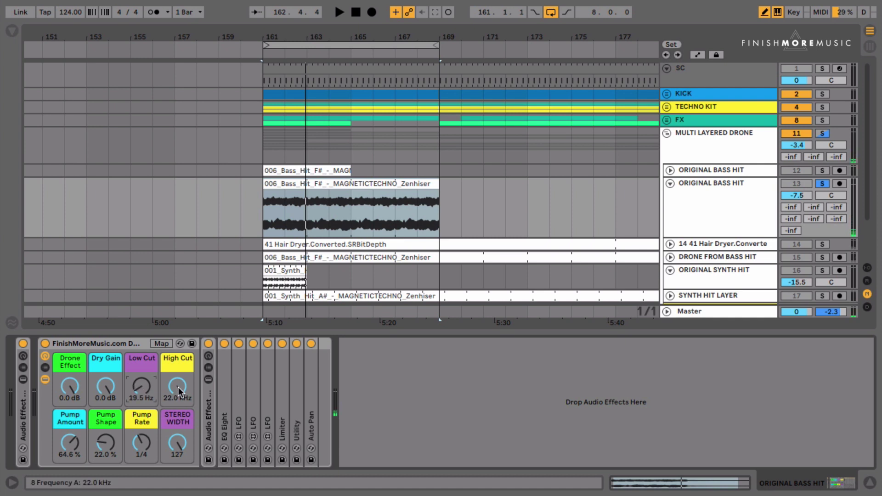
Audition the loop with the High Cut macro at 403 Hz and reset the macro to 22.0 kHz.
drag(177, 386, 178, 406)
key(space)
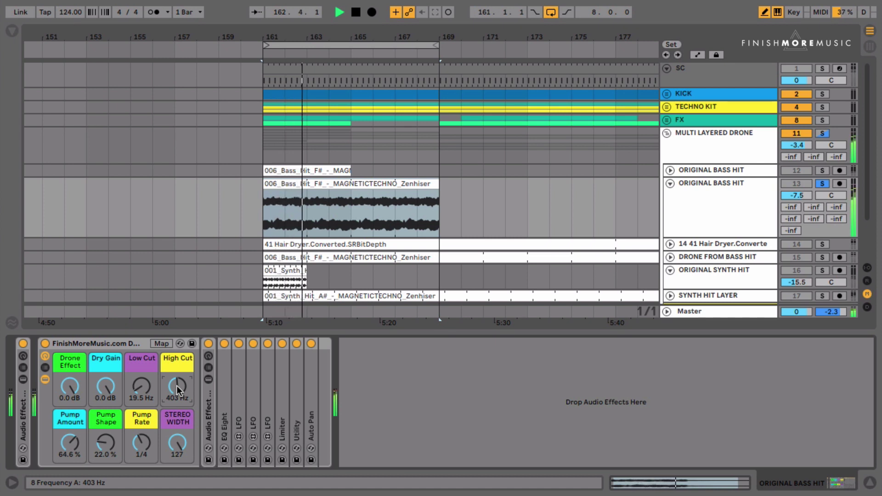
key(space)
key(Delete)
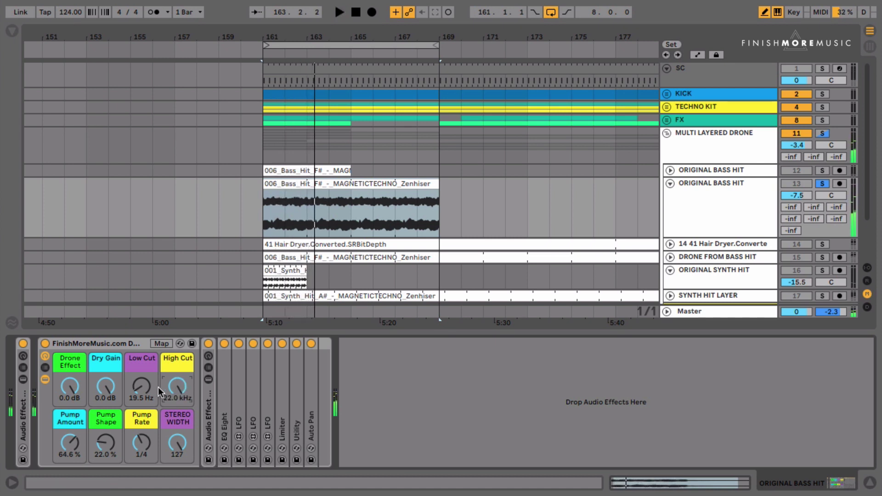
Set the rack's Low Cut macro to 42.8 Hz and its High Cut macro to 834 Hz.
drag(143, 386, 181, 422)
drag(175, 387, 175, 386)
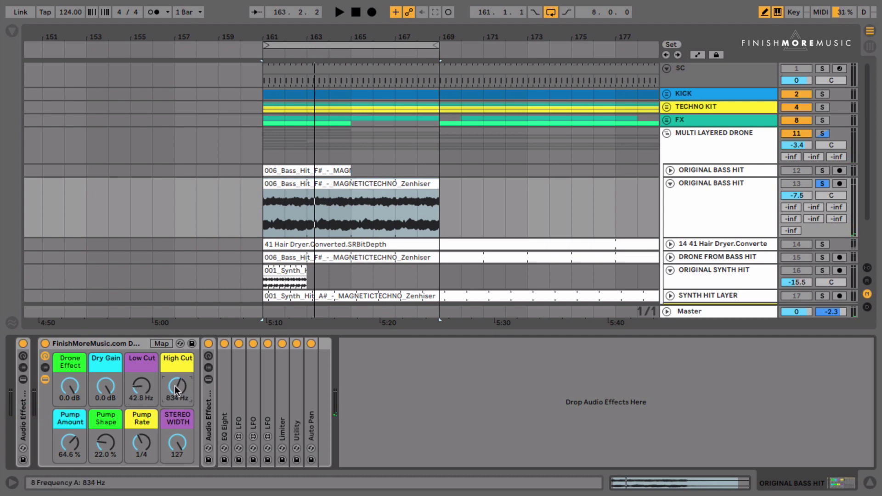
click(139, 387)
Try the Pump Shape macro at 29.9 % while the loop plays.
key(space)
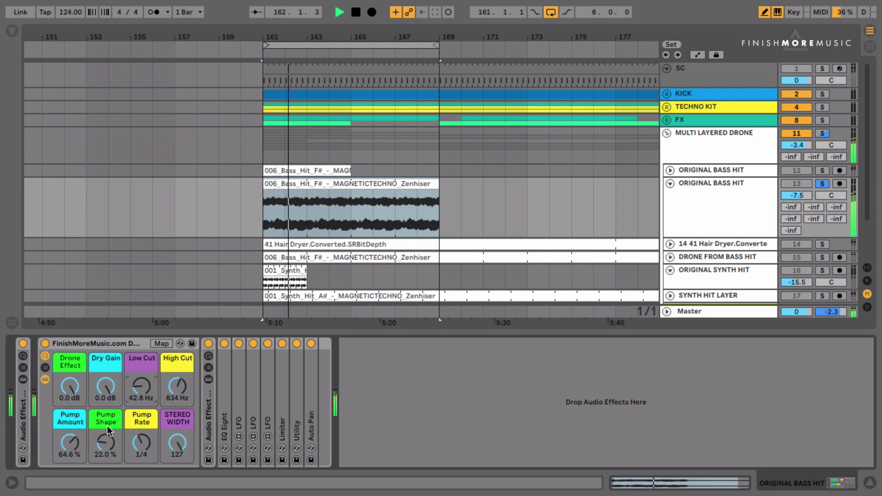
drag(106, 426, 106, 415)
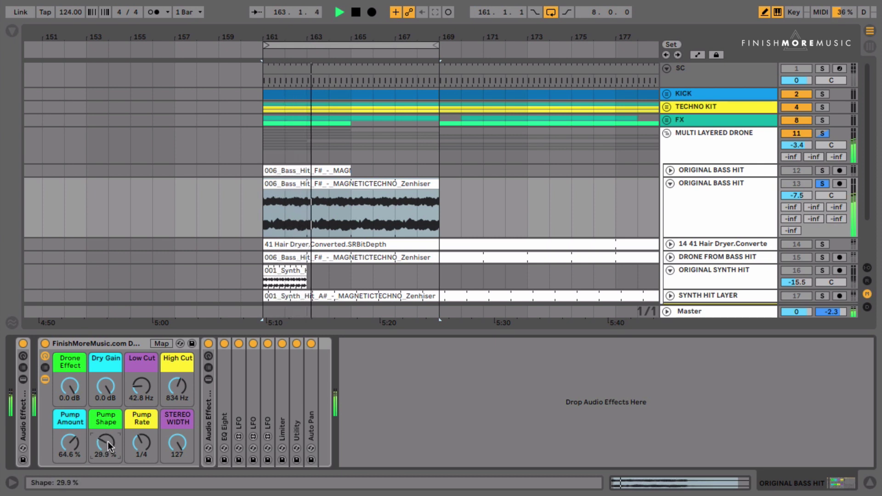
key(space)
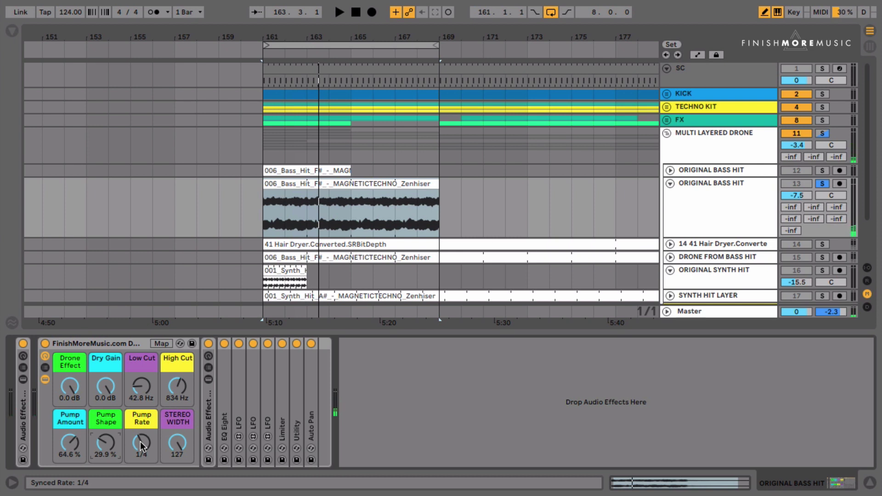
Audition the Pump Rate macro at 5/16 during playback and return it to 1/4.
key(space)
drag(140, 442, 139, 439)
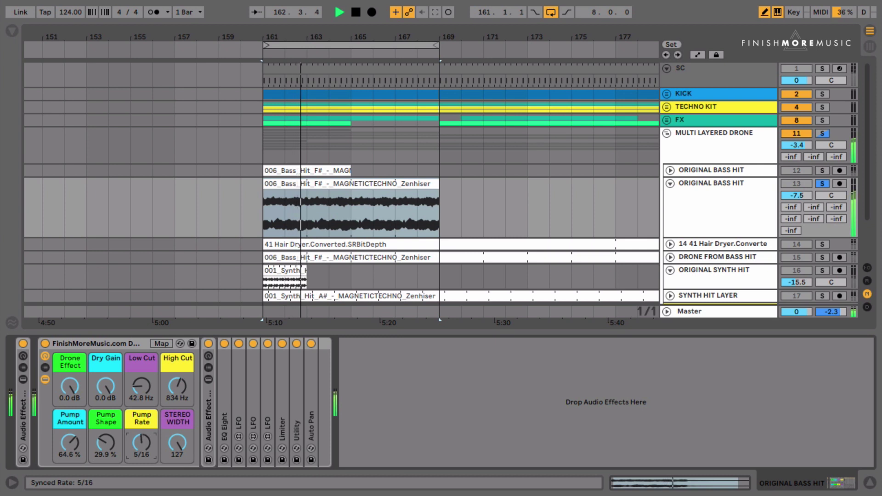
drag(140, 438, 139, 439)
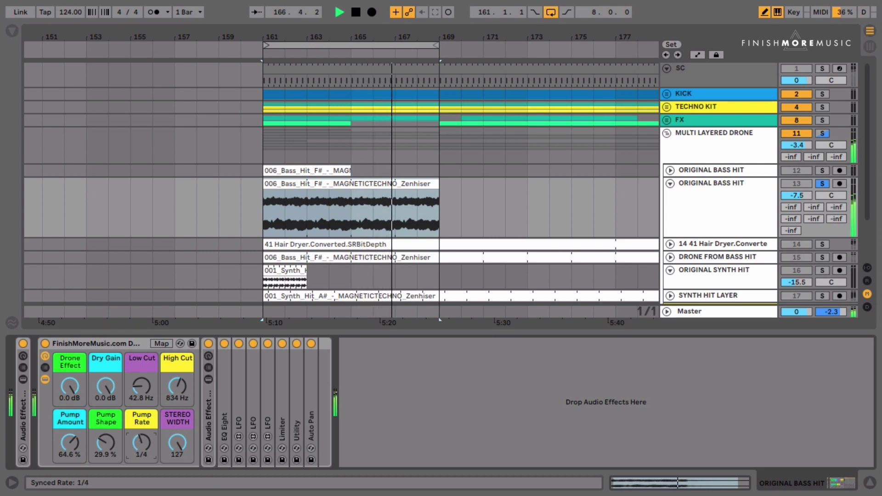
key(space)
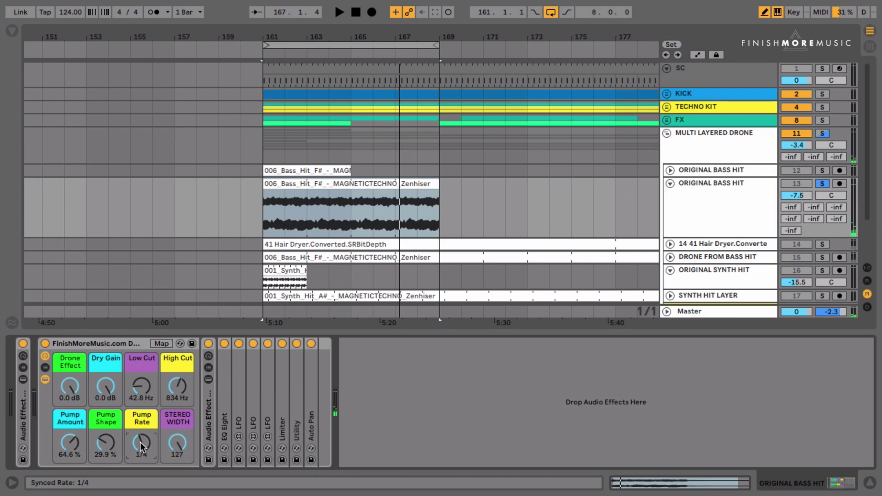
Audition the pumping at 100 % amount, settling on Pump Amount 39.4 % and Pump Shape 35.4 % with Stereo Width at 127.
drag(73, 438, 74, 413)
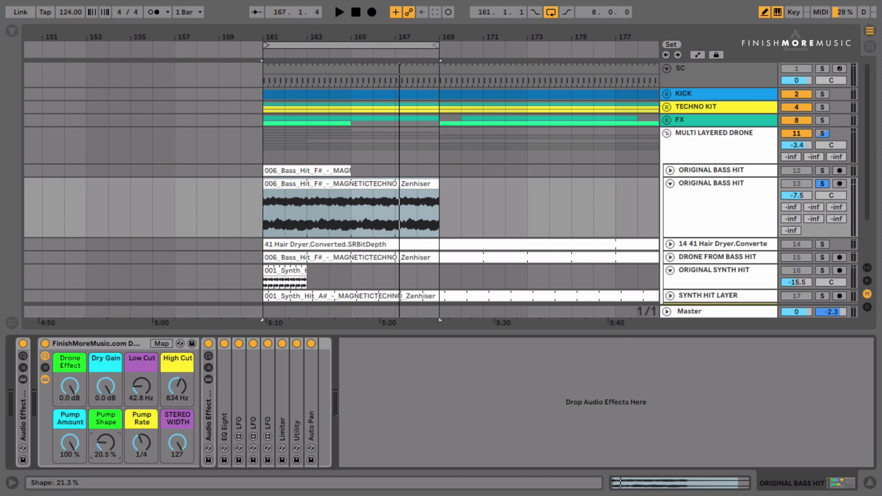
key(space)
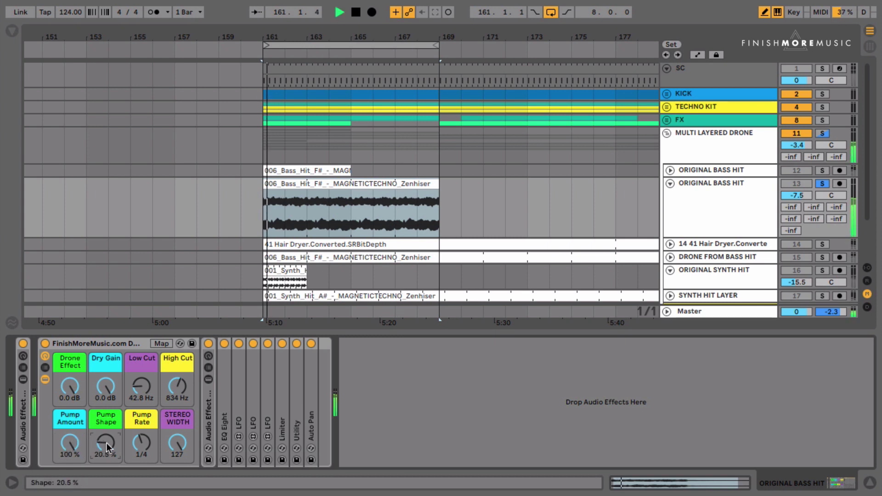
mouse_move(106, 442)
mouse_down()
mouse_move(106, 387)
mouse_move(106, 435)
mouse_move(69, 449)
mouse_move(69, 461)
mouse_move(98, 438)
mouse_up()
key(space)
click(98, 445)
mouse_move(177, 437)
mouse_down()
mouse_move(178, 464)
mouse_move(177, 432)
mouse_move(178, 442)
mouse_up()
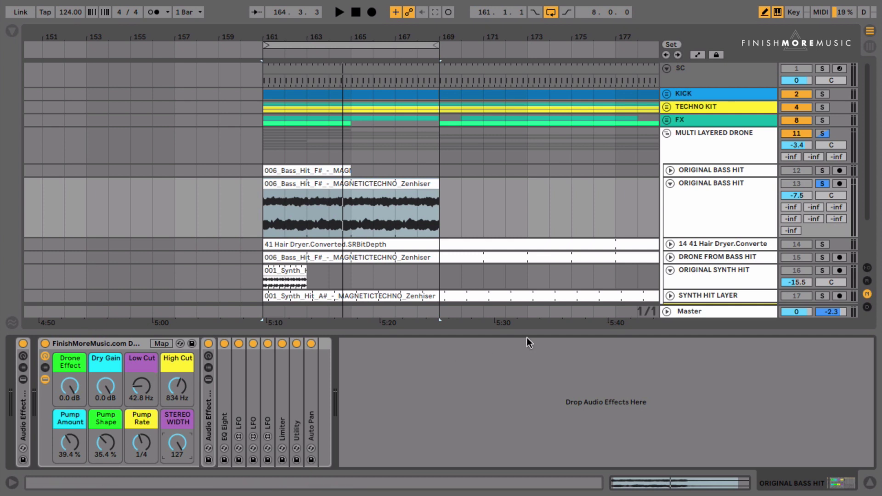
Set the volume of ORIGINAL BASS HIT track 13 to -15 dB.
click(723, 207)
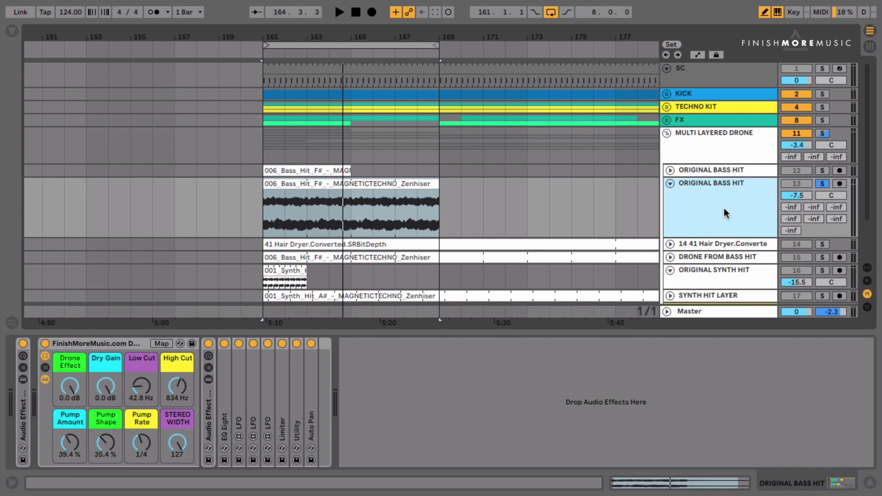
click(790, 195)
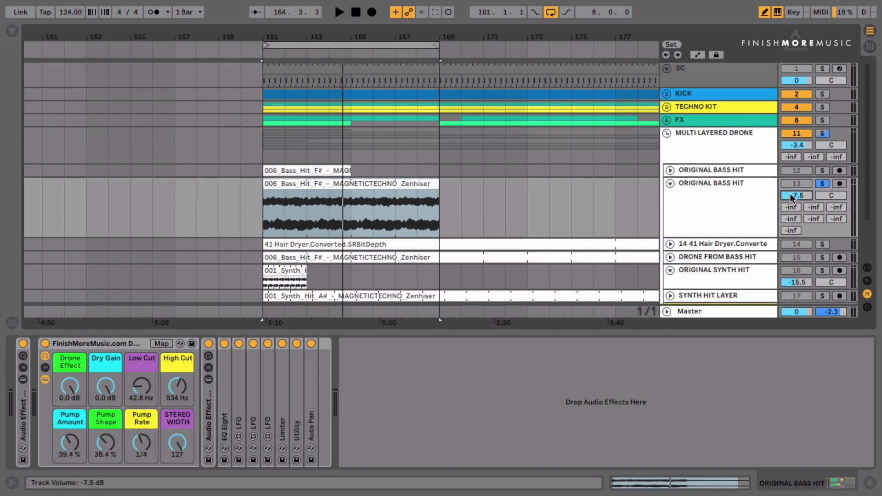
text(-15)
key(Return)
Solo and unfold the 41 Hair Dryer track 14 and display its drone effect rack.
click(820, 243)
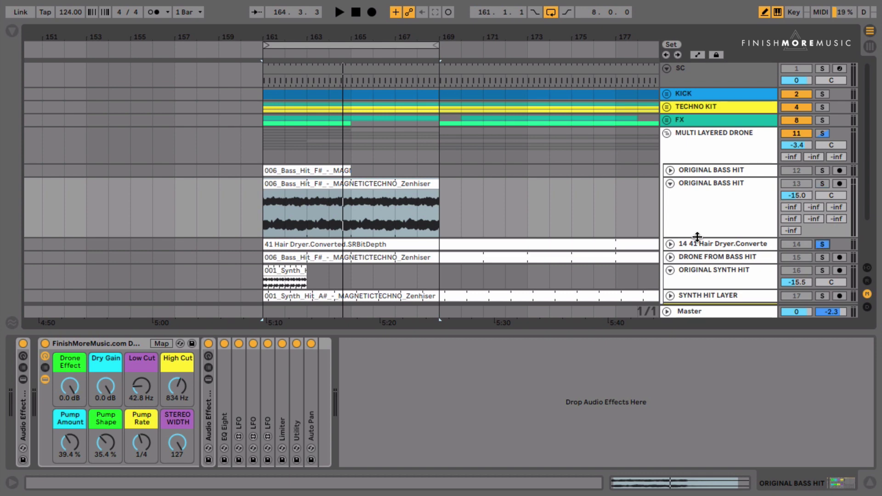
click(670, 244)
scroll(682, 208, down, 3)
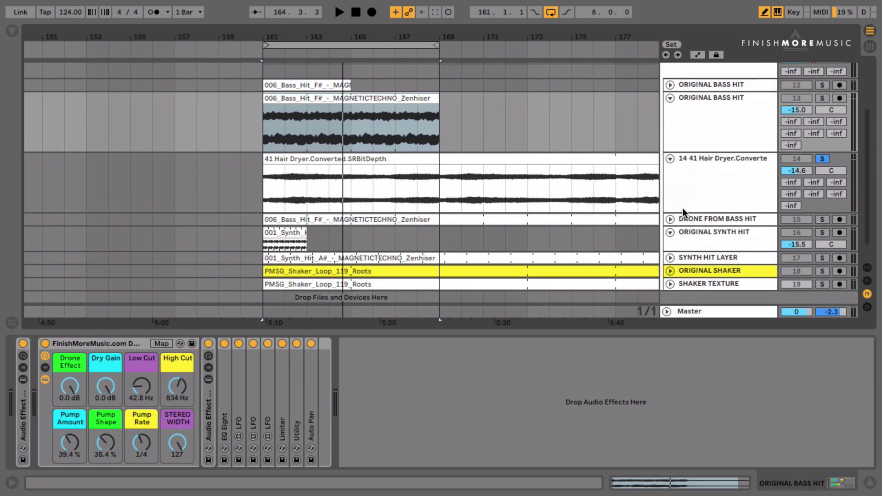
click(698, 186)
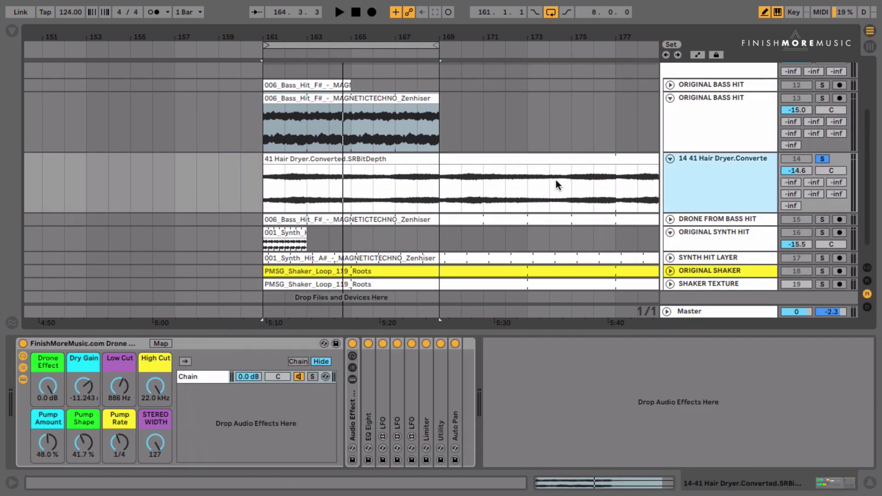
Select the 41 Hair Dryer clip and listen to it soloed from bar 161.
click(344, 158)
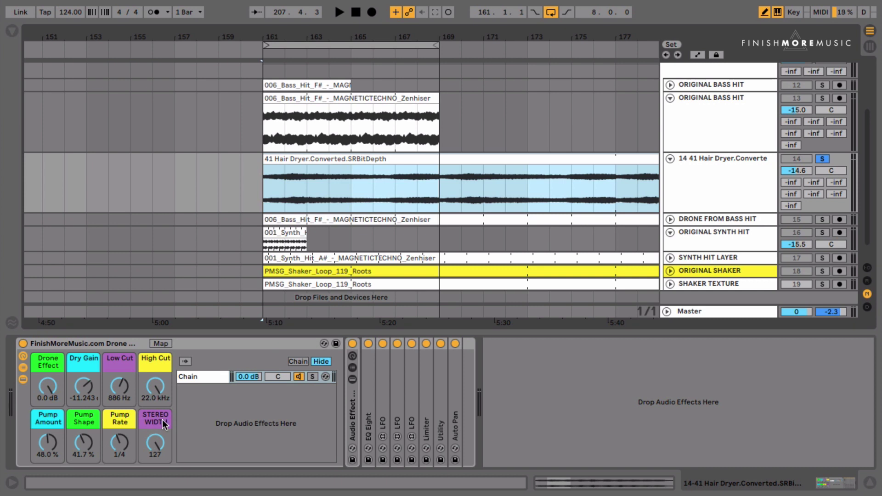
key(space)
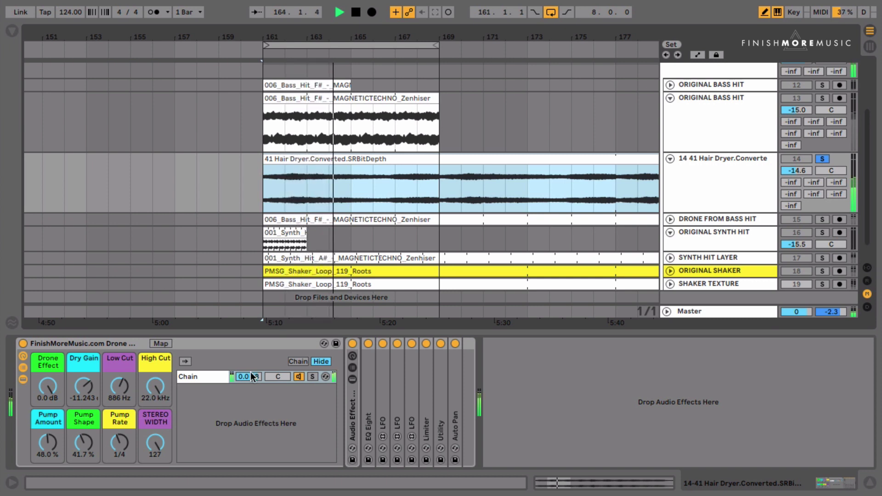
key(space)
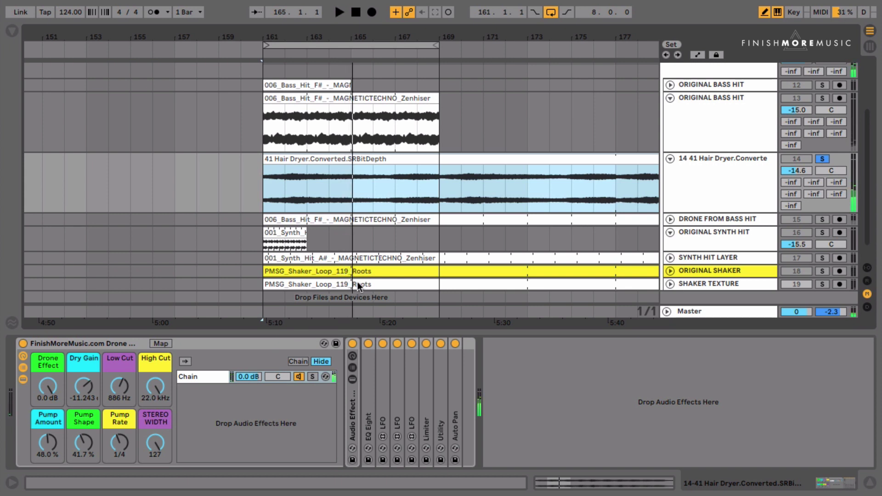
Unsolo the 41 Hair Dryer track, activate tracks 13 and 14, and play both layers together.
click(823, 158)
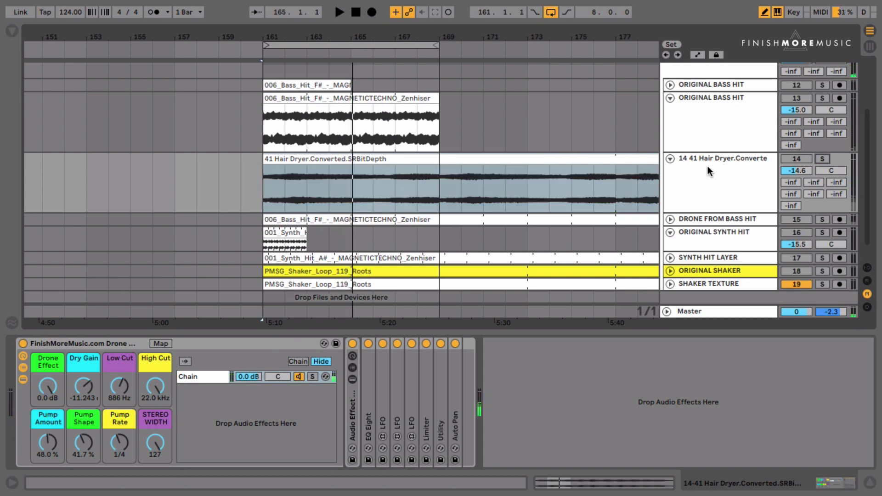
scroll(707, 166, up, 2)
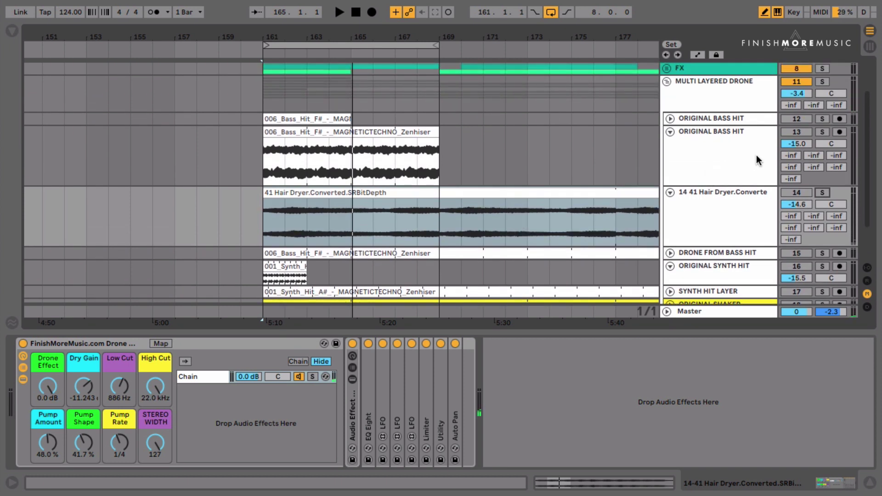
click(796, 133)
click(797, 193)
key(space)
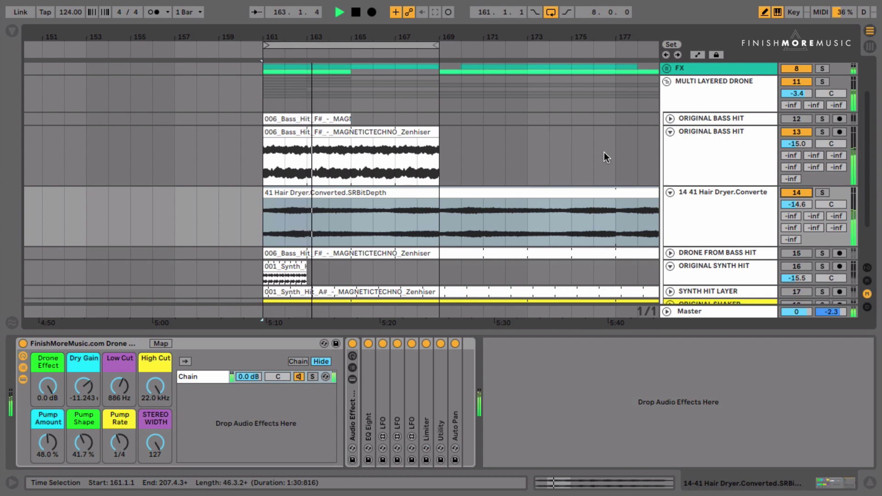
Compare the two drone layers by muting and reactivating tracks 14 and 13 in turn during playback.
click(794, 193)
click(793, 193)
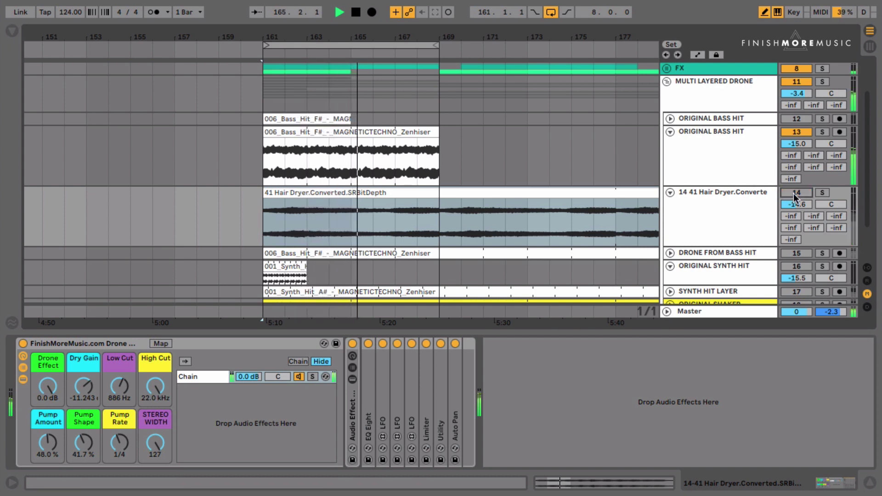
click(797, 131)
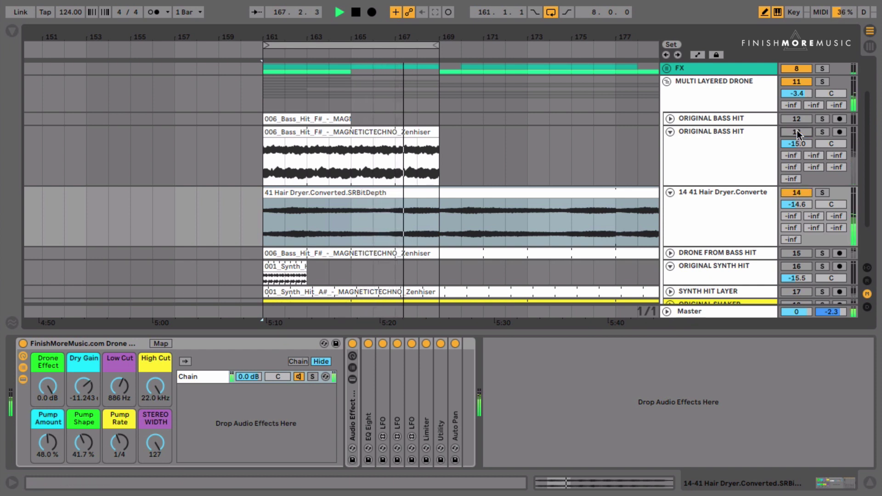
click(796, 131)
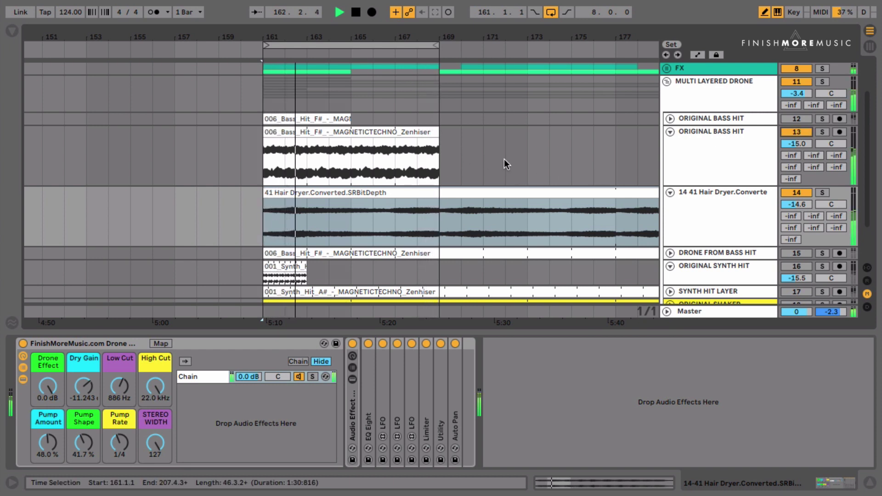
key(space)
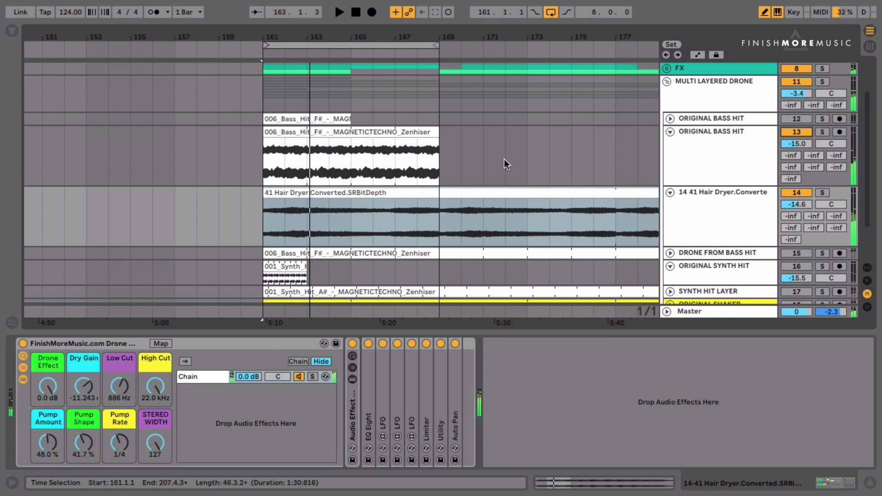